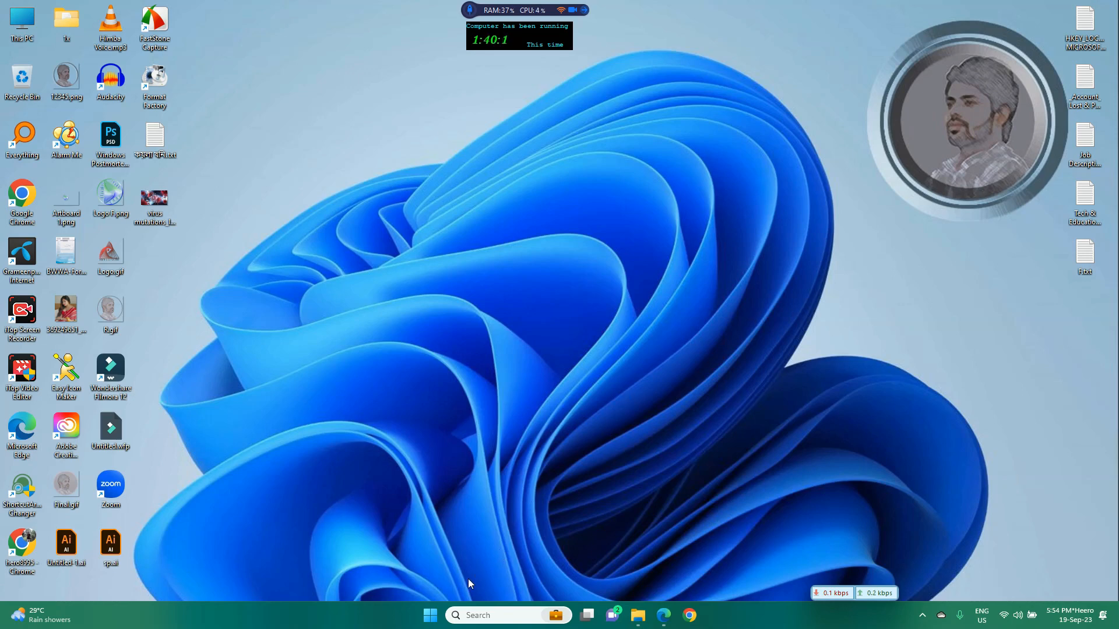
# Launch Adobe Photoshop CC 2018 and create a 1920 x 1080 px document at 72 ppi with a white background.
pyautogui.click(471, 617)
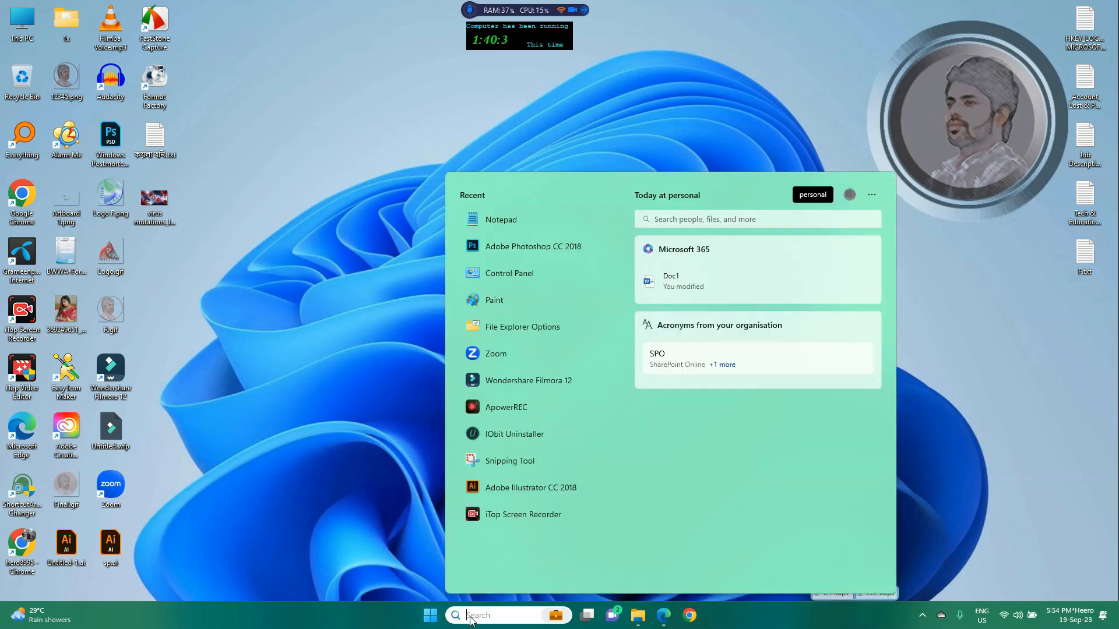
pyautogui.click(544, 249)
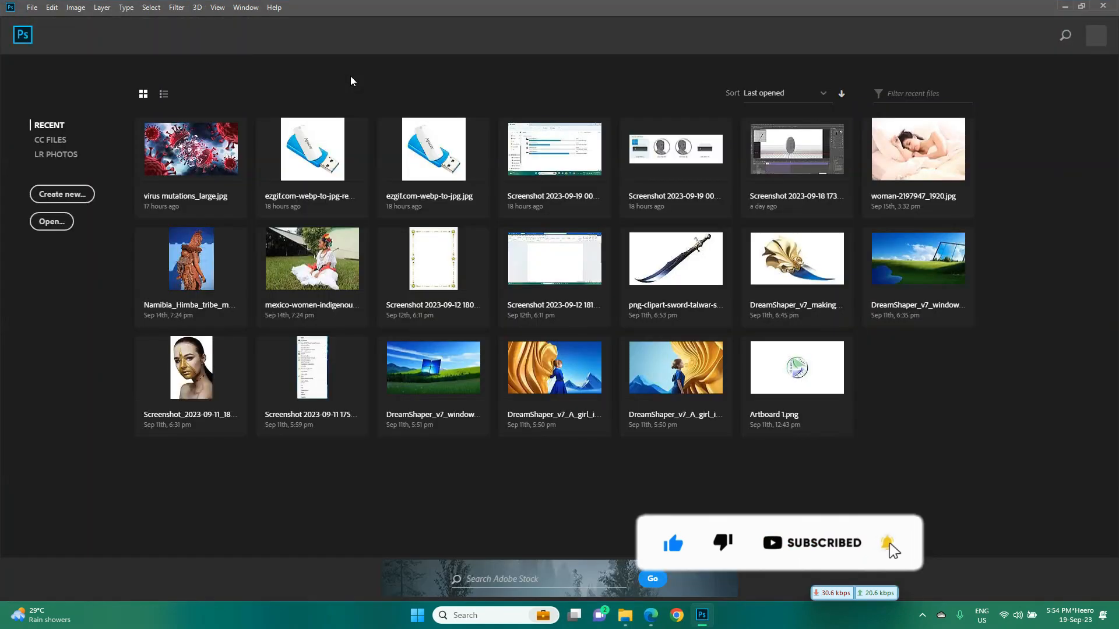
pyautogui.click(34, 10)
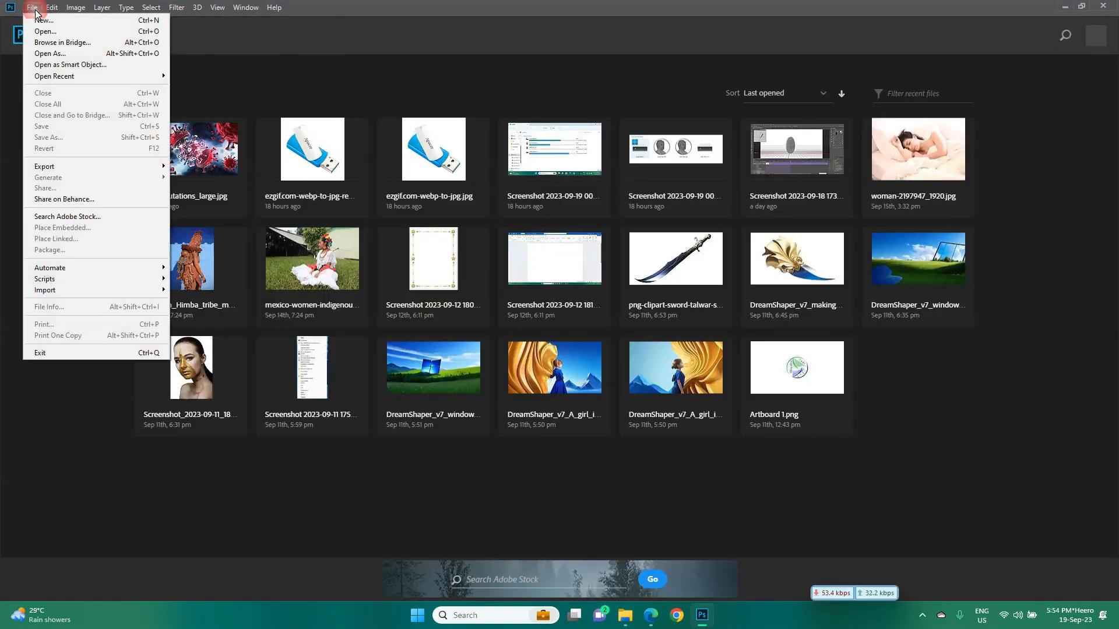
pyautogui.click(44, 20)
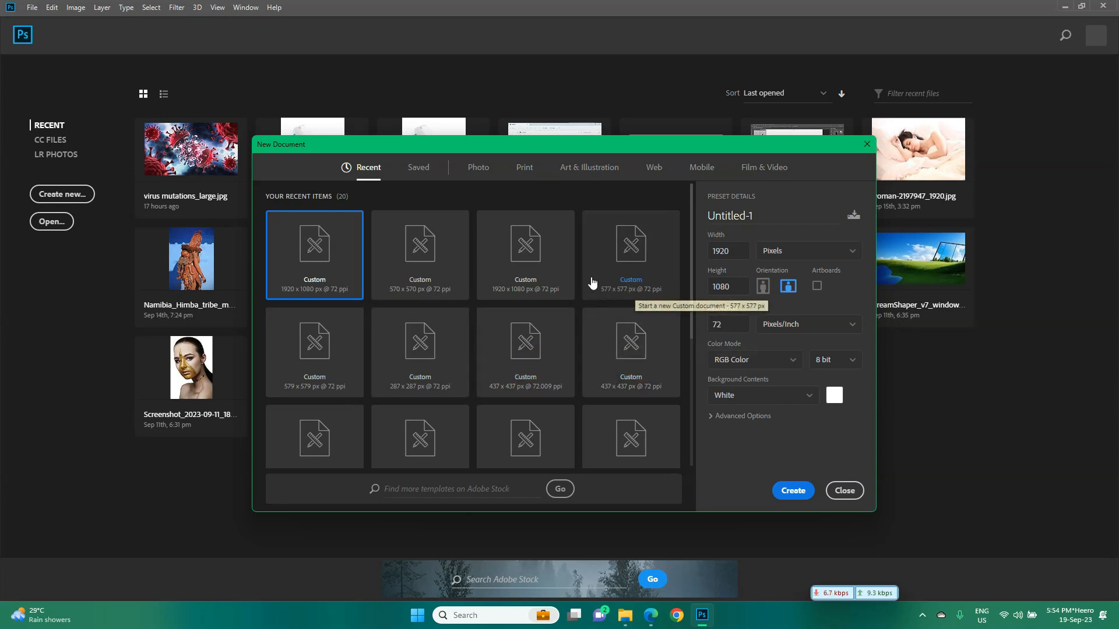
pyautogui.click(425, 274)
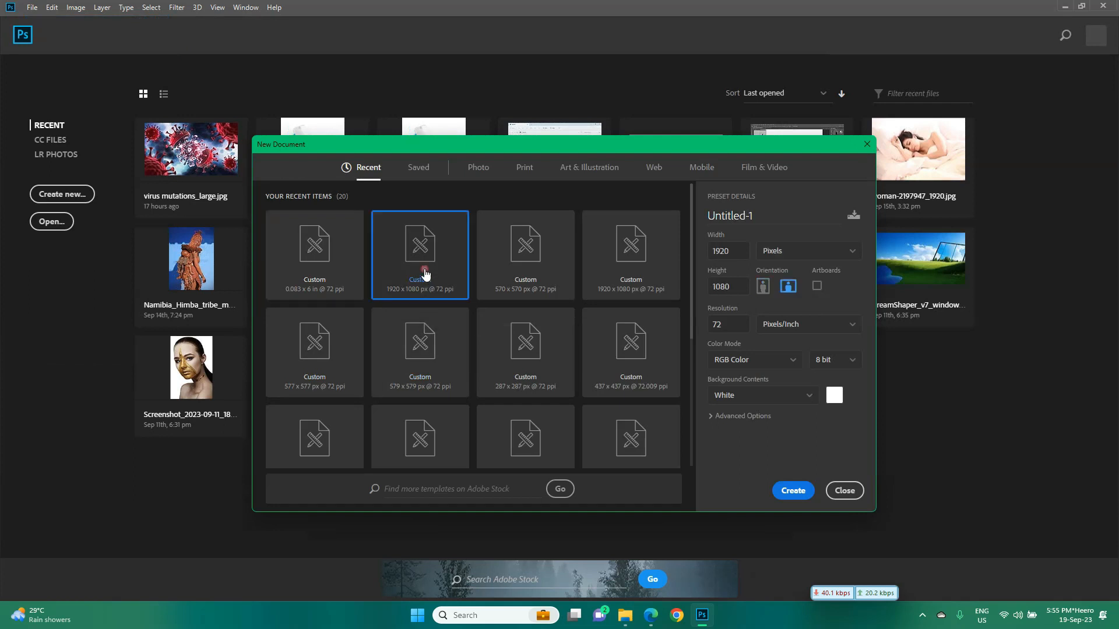
pyautogui.click(793, 491)
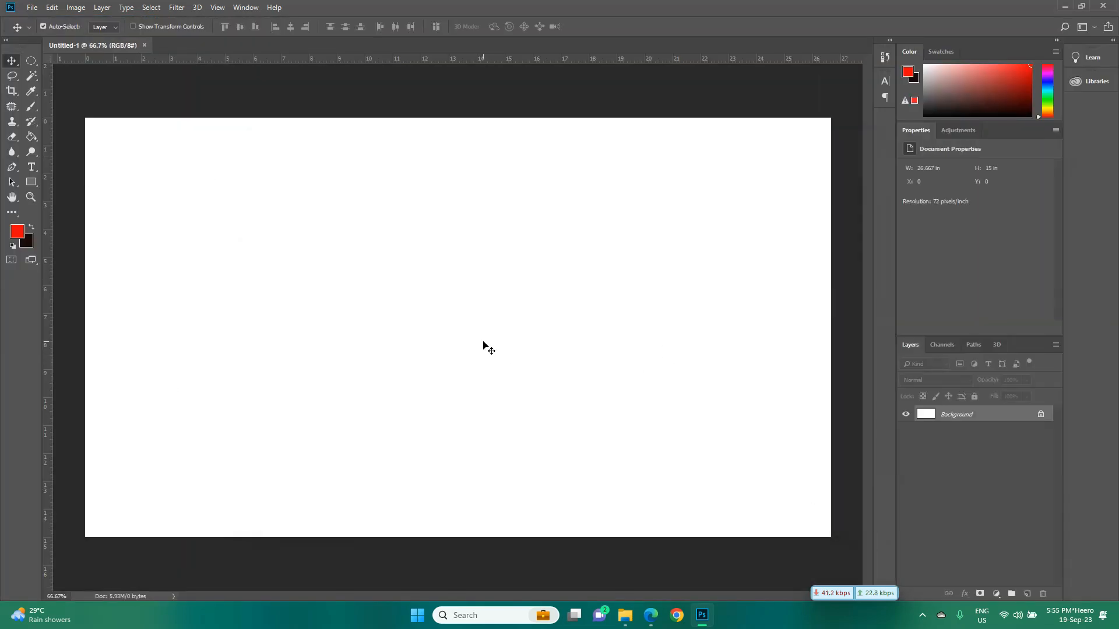
# Make a rectangular marquee selection about 12.6 by 8 in in the lower right part of the canvas and add a new layer.
pyautogui.click(36, 62)
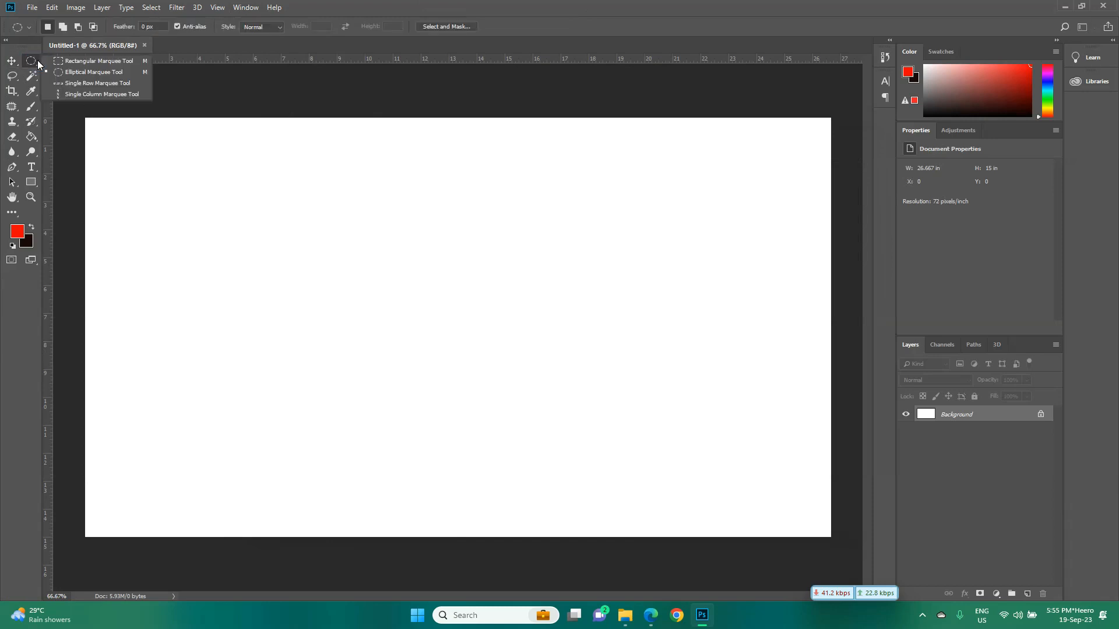
pyautogui.click(59, 62)
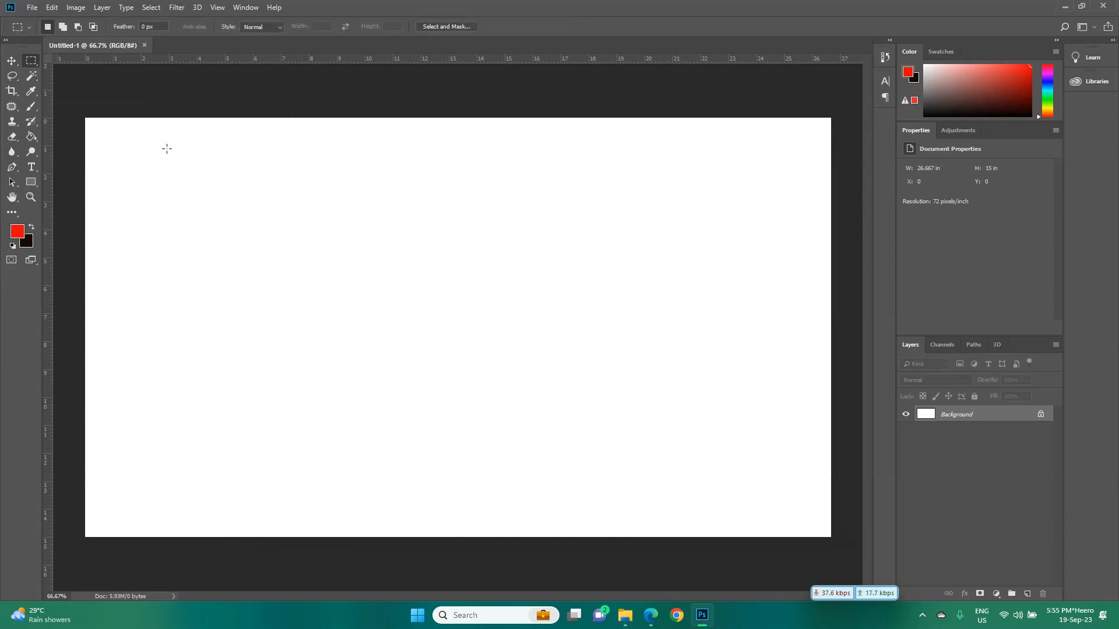
pyautogui.moveTo(382, 267); pyautogui.dragTo(745, 495)
pyautogui.click(1028, 594)
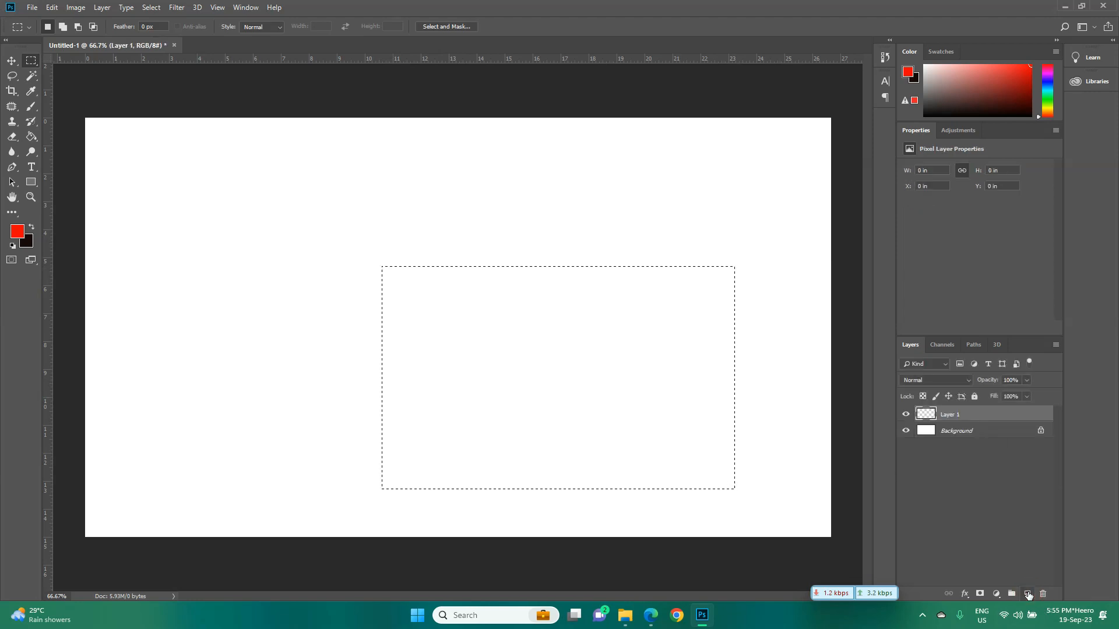
# Set the foreground color to bright green, hex 00ff36.
pyautogui.click(18, 233)
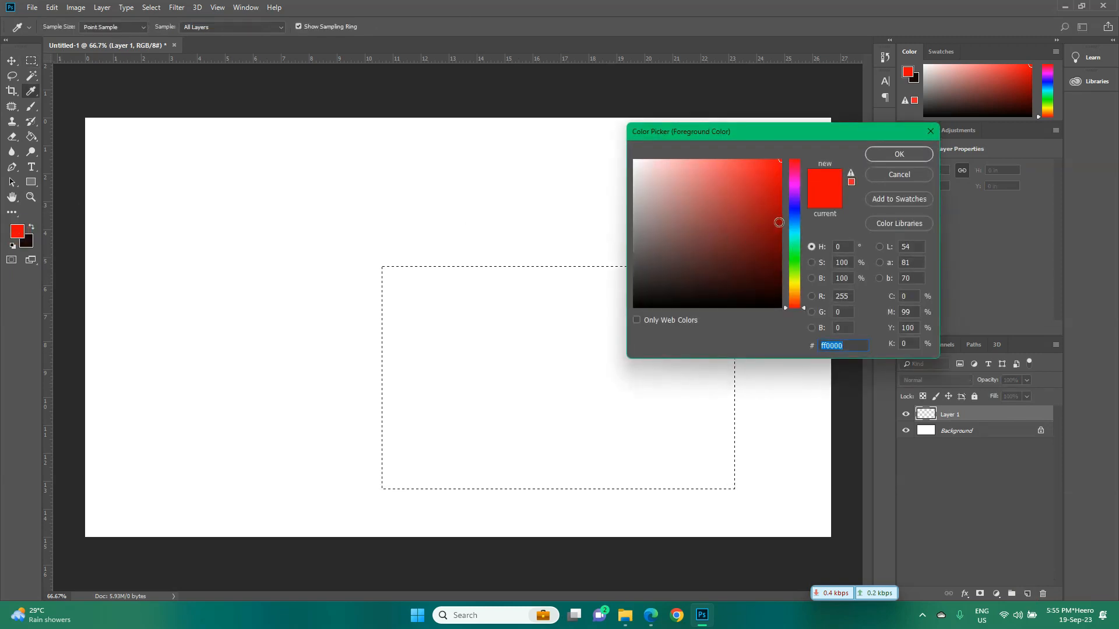
pyautogui.click(791, 243)
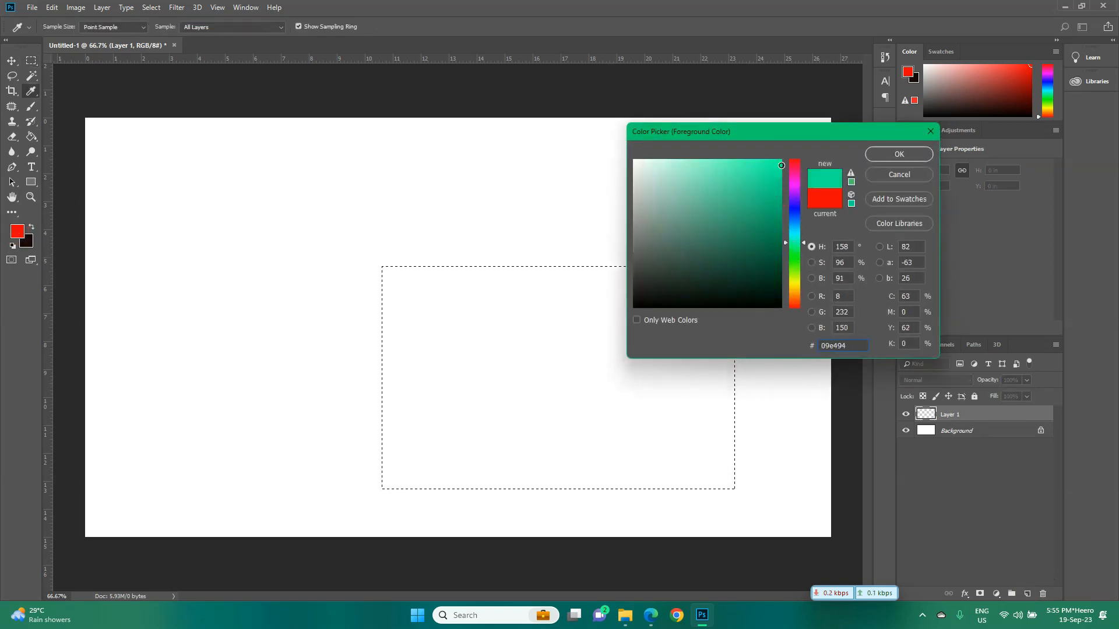
pyautogui.click(801, 250)
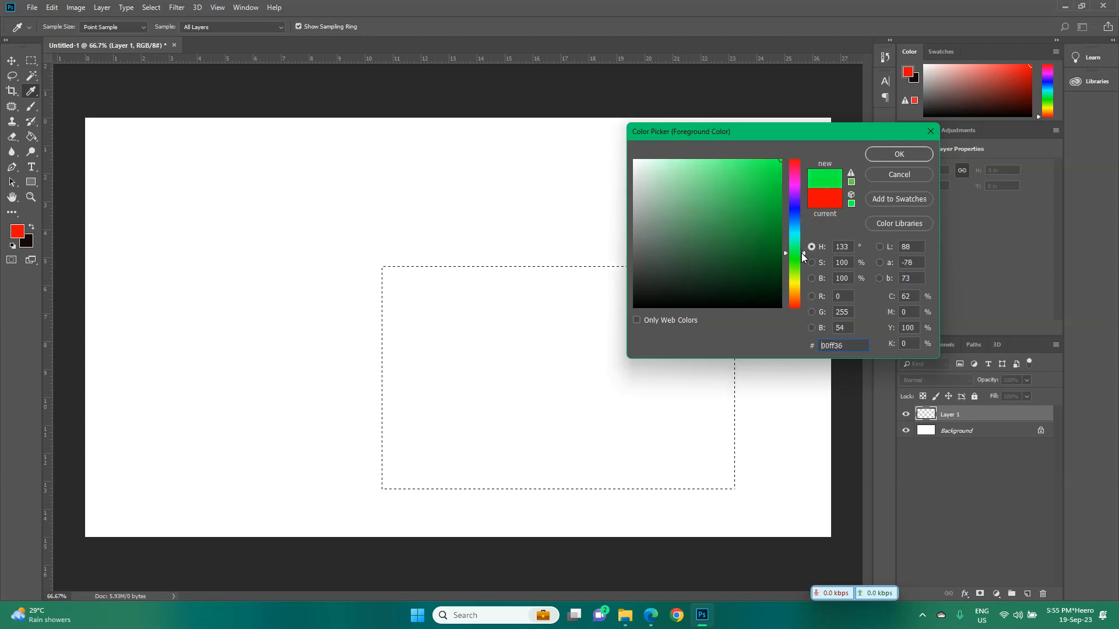
pyautogui.click(878, 155)
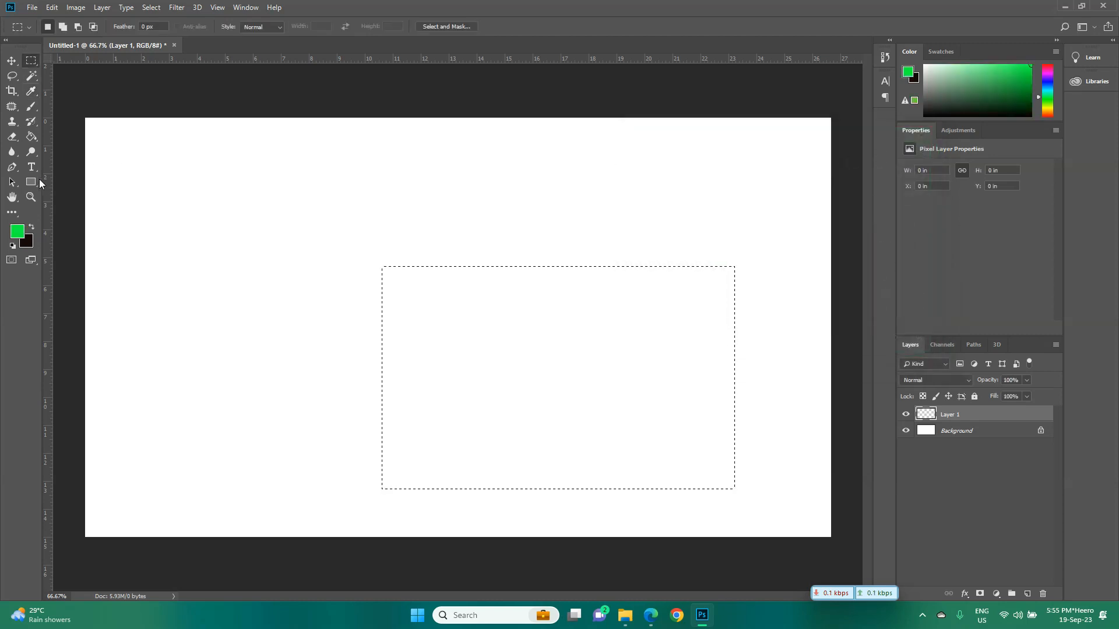
# Fill the rectangular selection with the green foreground color using the Paint Bucket Tool and deselect it.
pyautogui.click(33, 136)
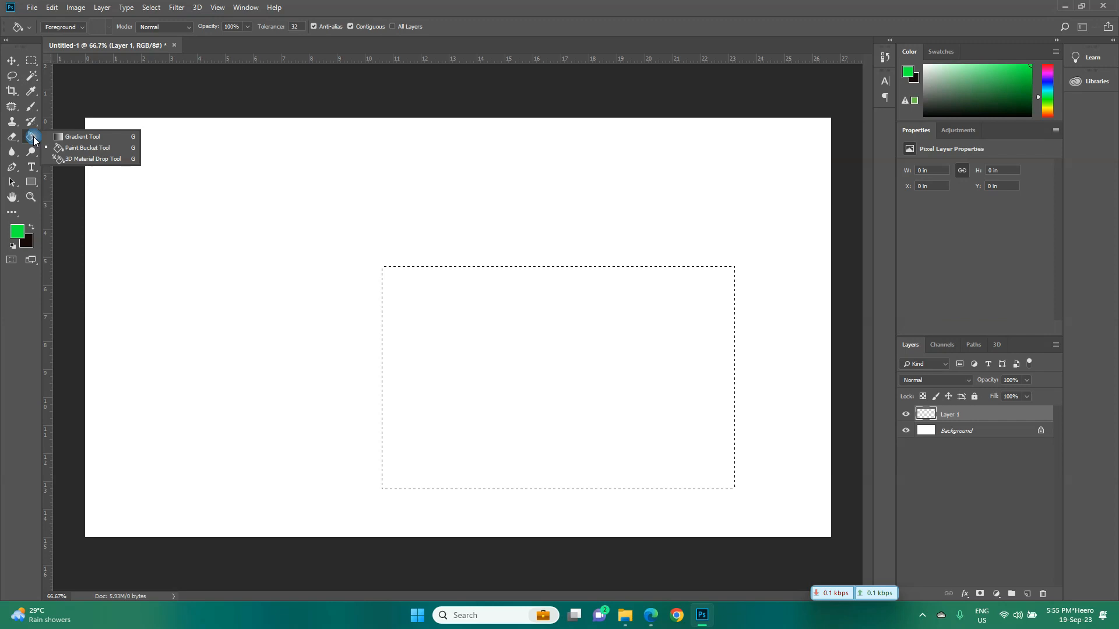
pyautogui.click(70, 147)
pyautogui.click(469, 360)
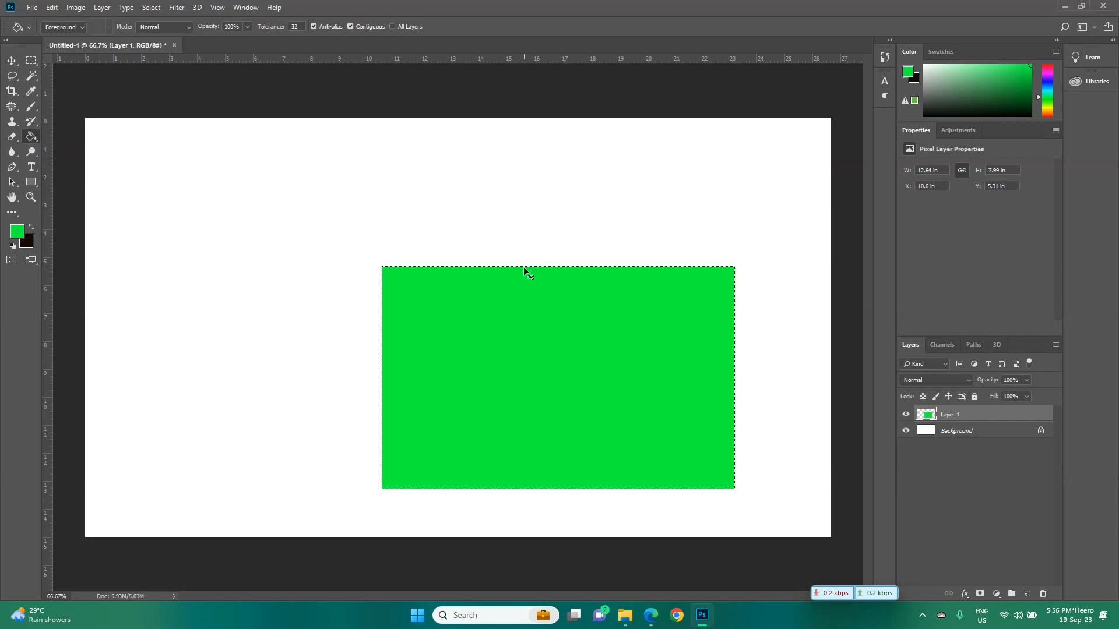
pyautogui.hotkey('ctrl', 'd')
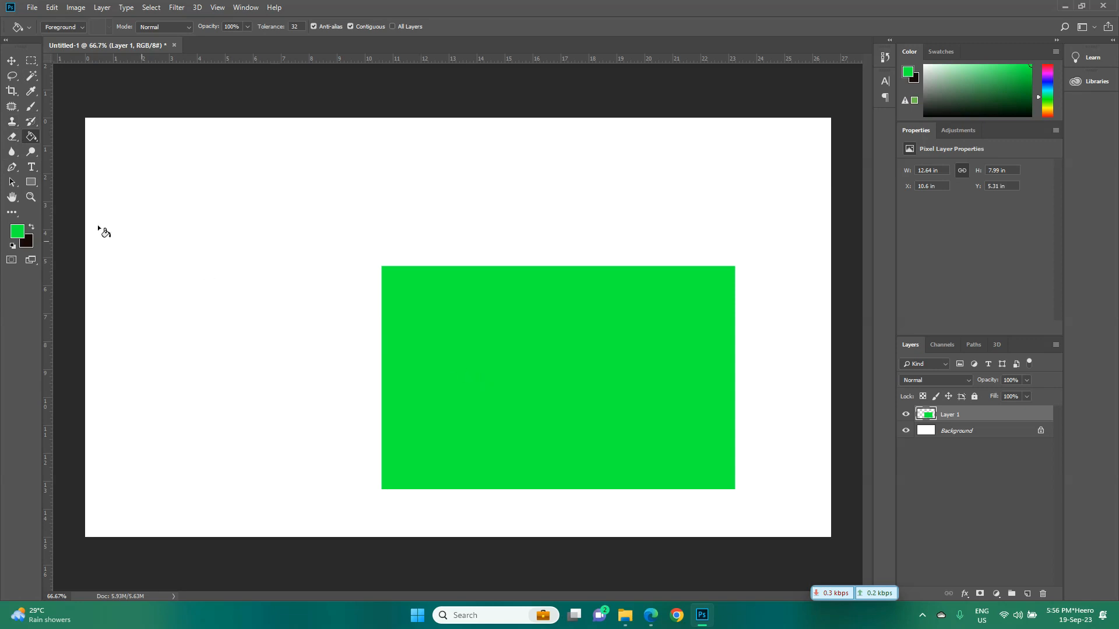
# Add the letter N as a text layer on the green rectangle.
pyautogui.click(32, 168)
pyautogui.click(452, 379)
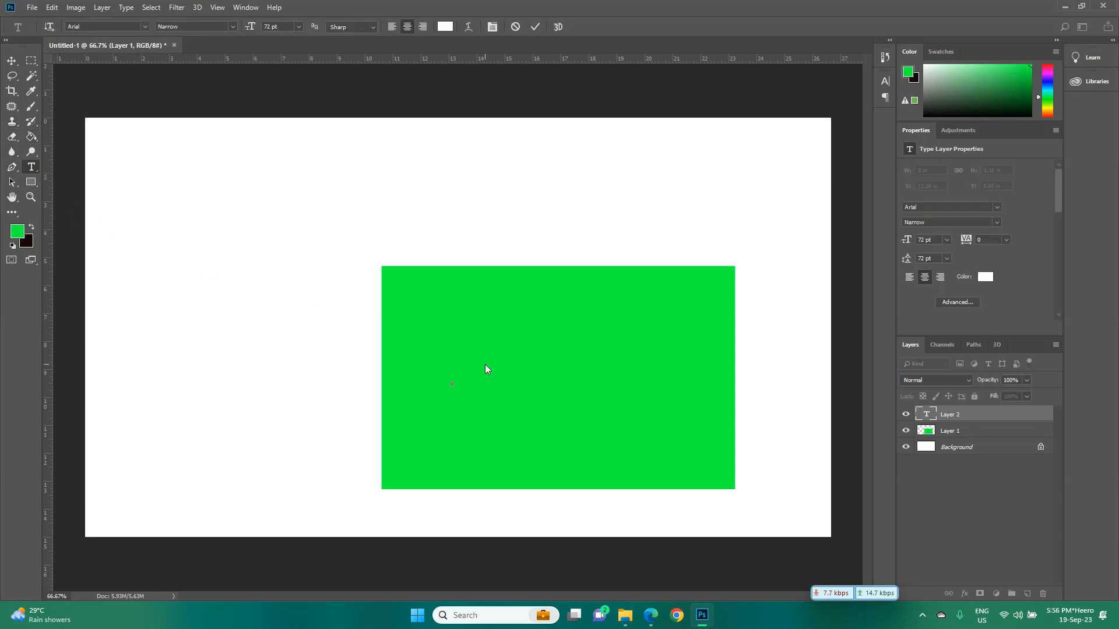
pyautogui.write('N')
pyautogui.click(12, 60)
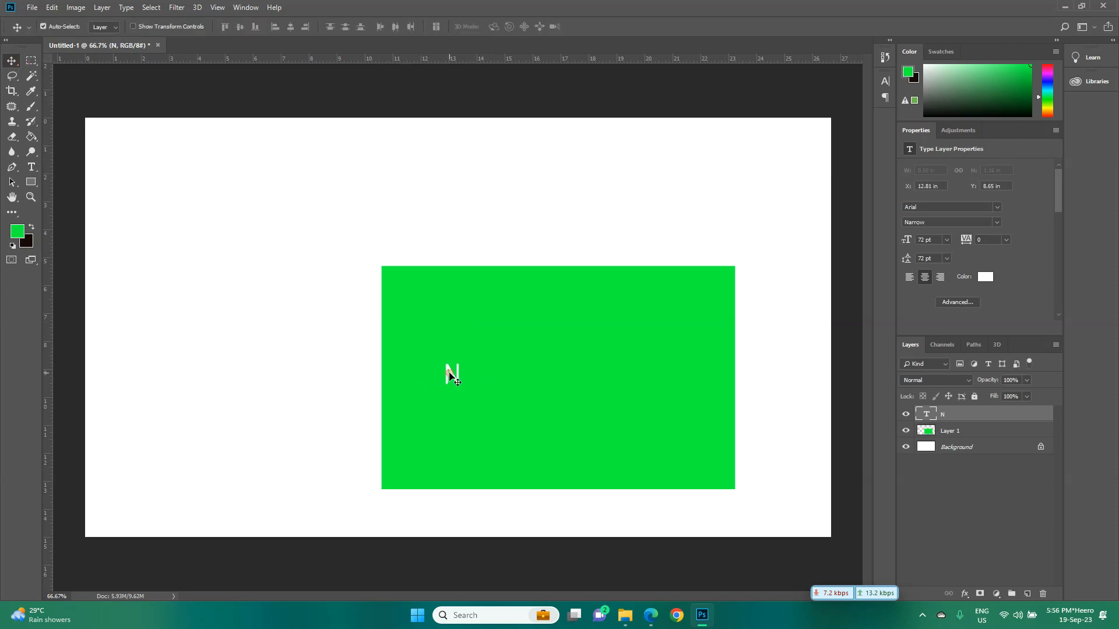
# Free-transform the letter N to about 1121% width and 621% height, and center it horizontally on the green rectangle.
pyautogui.hotkey('ctrl', 't')
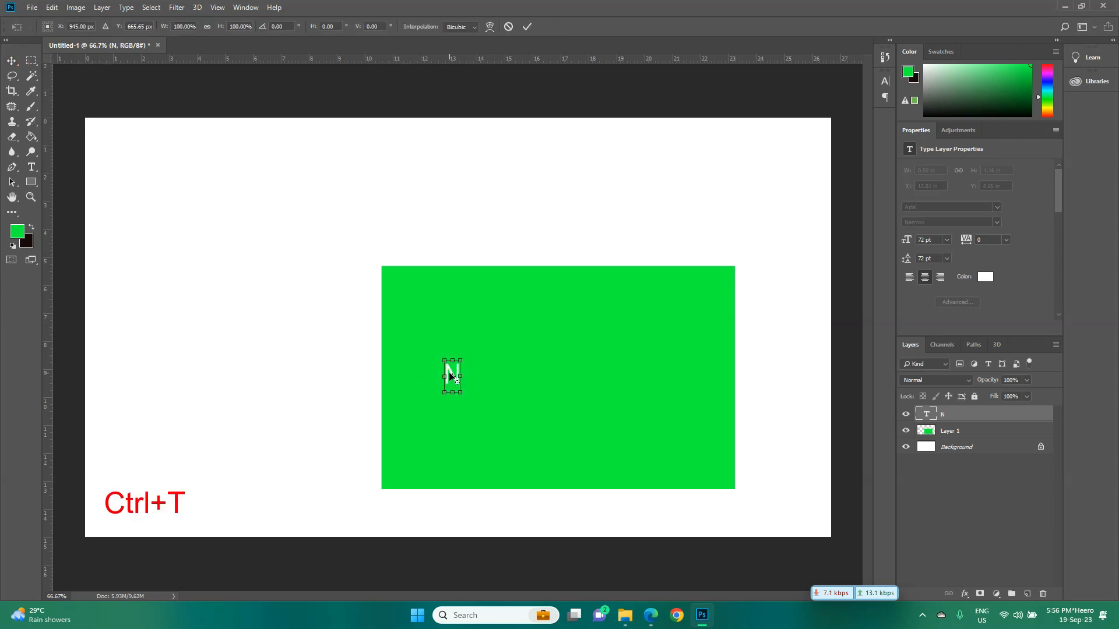
pyautogui.moveTo(459, 394); pyautogui.dragTo(606, 489)
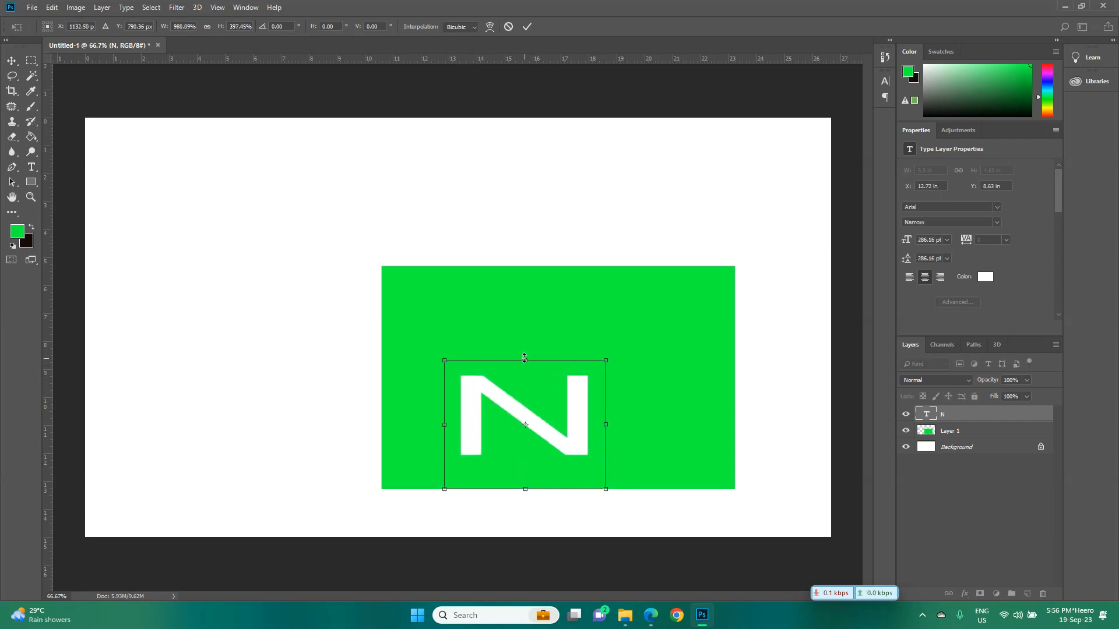
pyautogui.moveTo(525, 360); pyautogui.dragTo(526, 287)
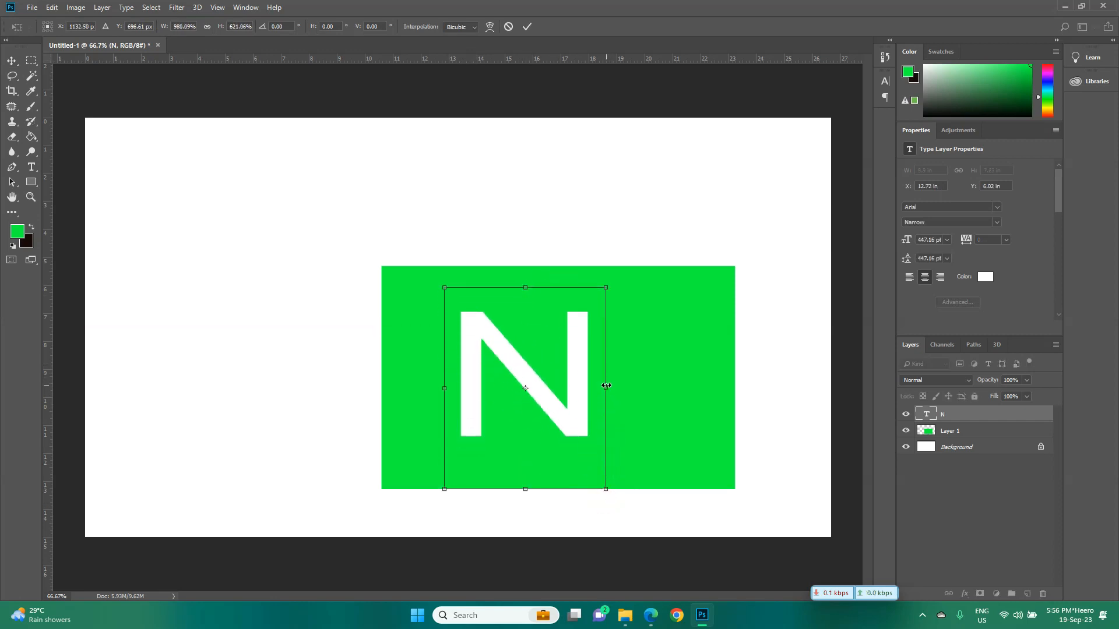
pyautogui.moveTo(606, 386); pyautogui.dragTo(629, 386)
pyautogui.moveTo(580, 414); pyautogui.dragTo(601, 413)
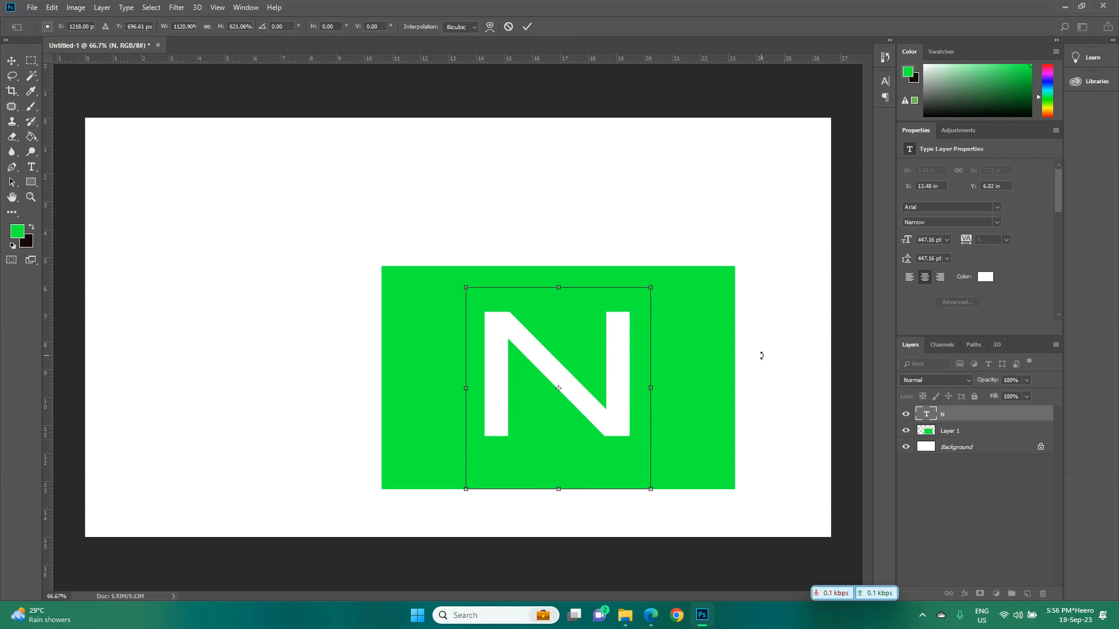
pyautogui.press('Return')
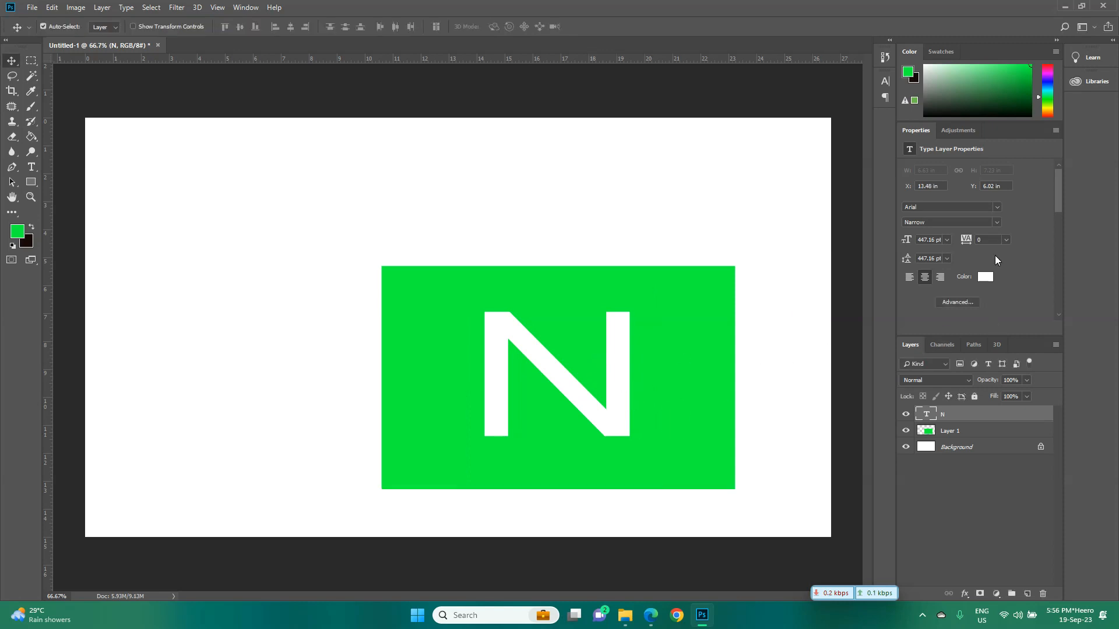
# Change the N's text color to 00ff36 by sampling the green rectangle.
pyautogui.click(988, 279)
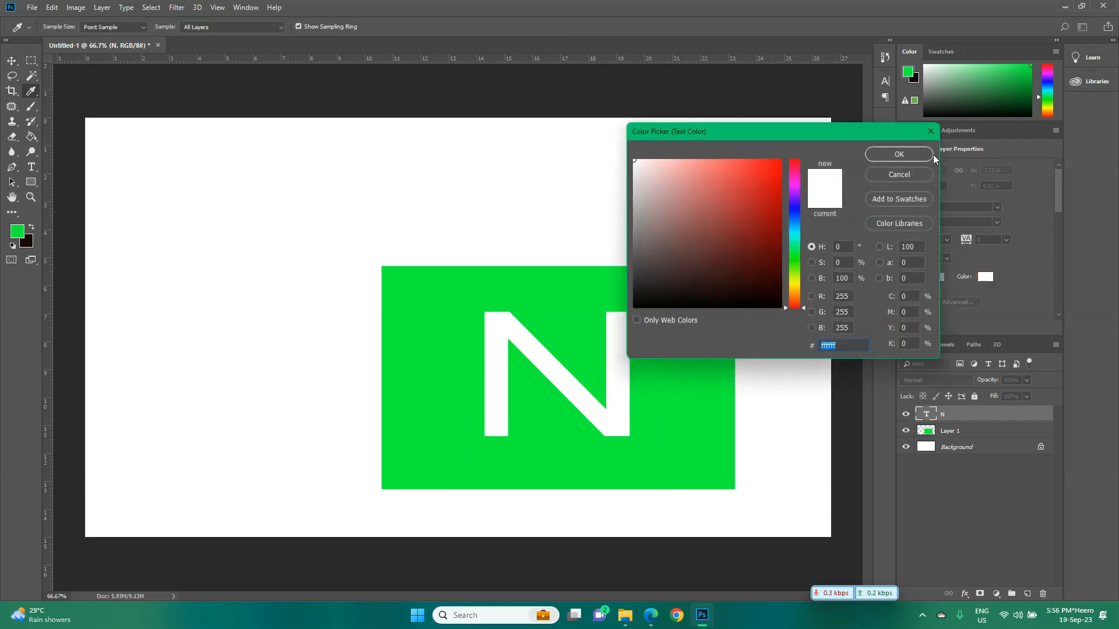
pyautogui.click(936, 137)
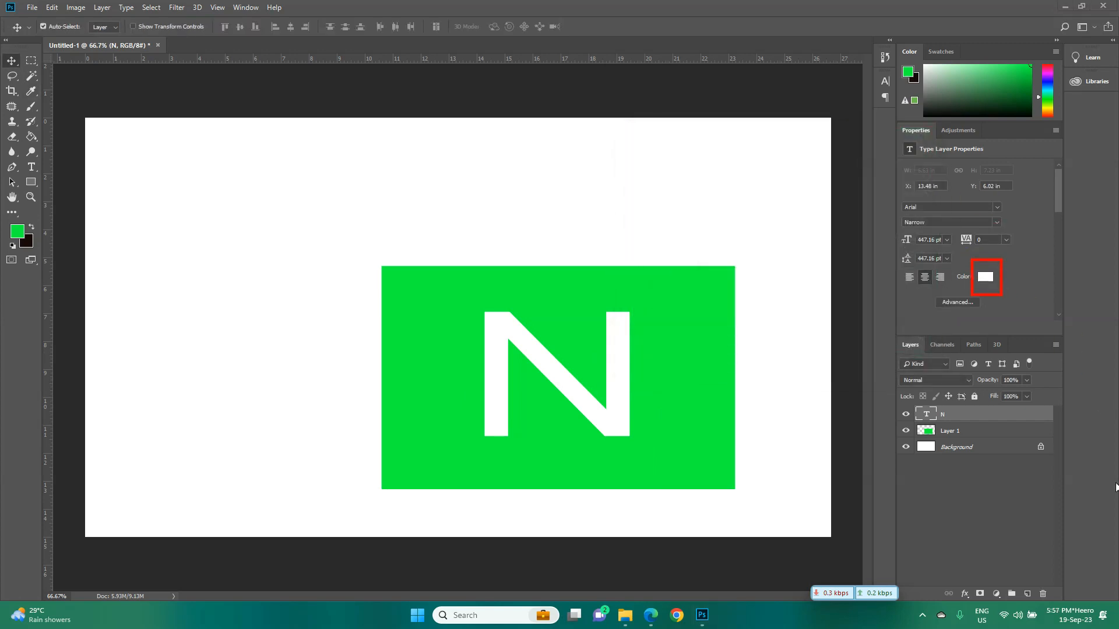
pyautogui.click(989, 275)
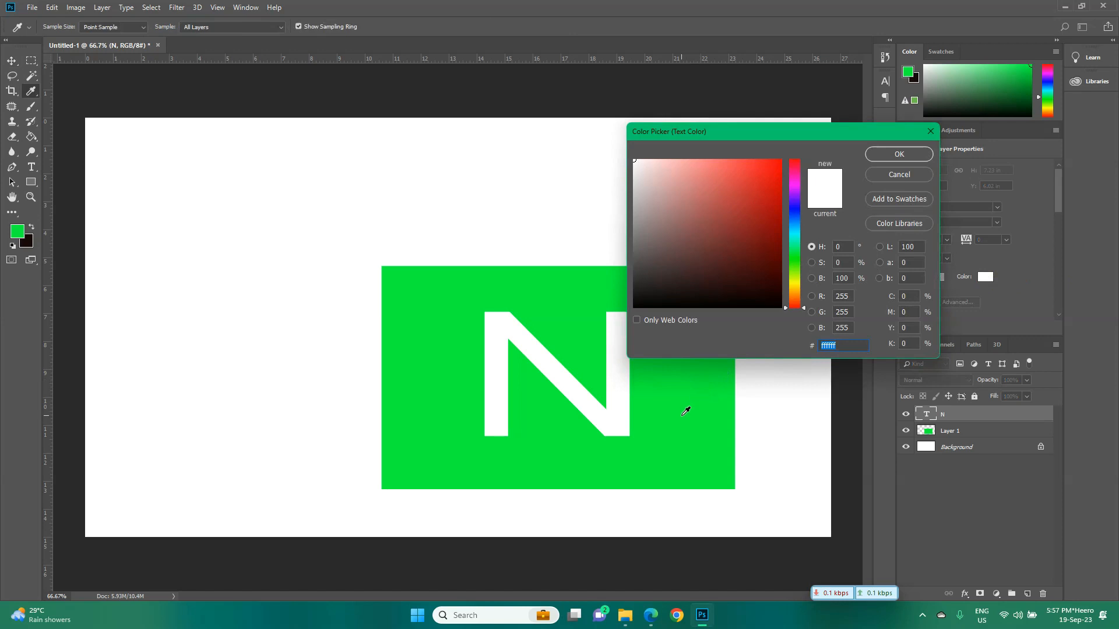
pyautogui.click(683, 422)
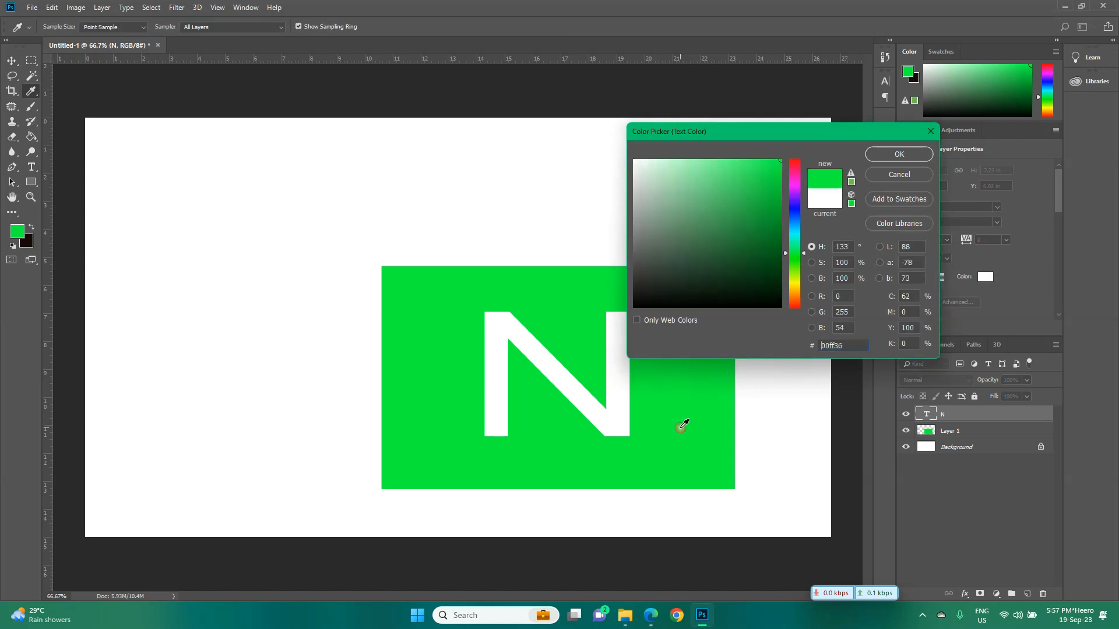
pyautogui.click(898, 155)
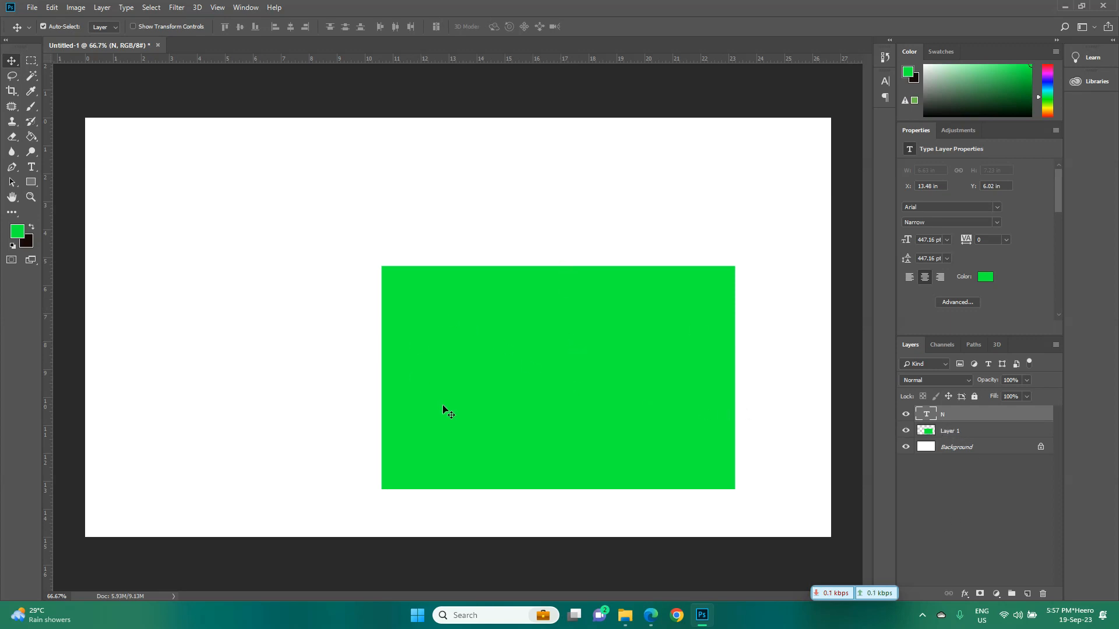
# Add a Bevel & Emboss effect to the N text layer with the Pillow Emboss style, keeping the letter in view.
pyautogui.click(960, 418)
pyautogui.click(102, 8)
pyautogui.moveTo(166, 124)
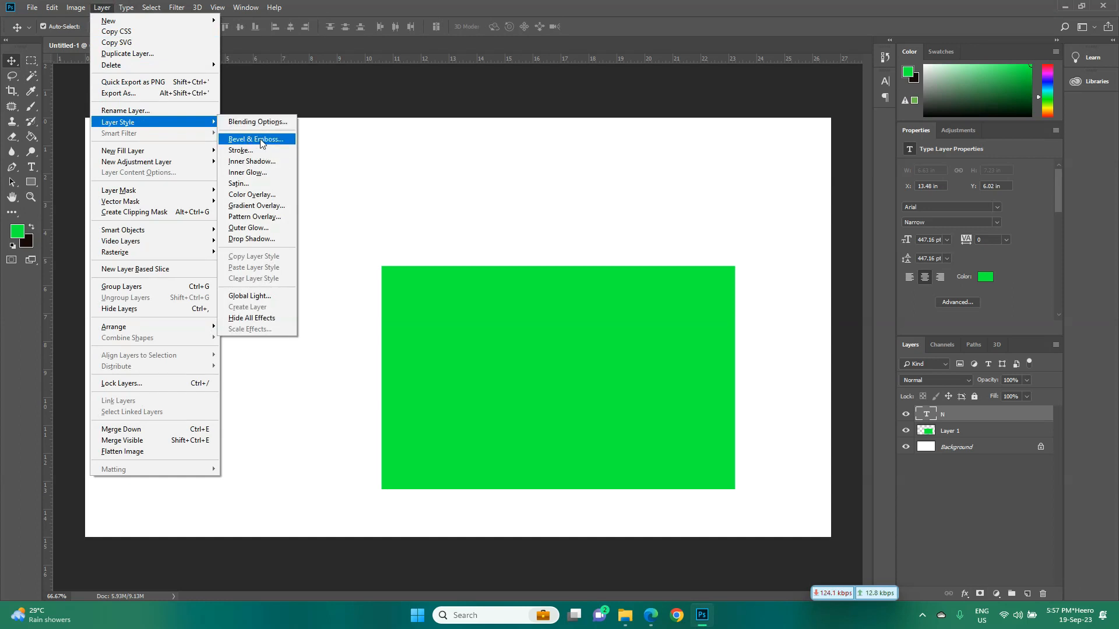
pyautogui.click(965, 595)
pyautogui.click(981, 499)
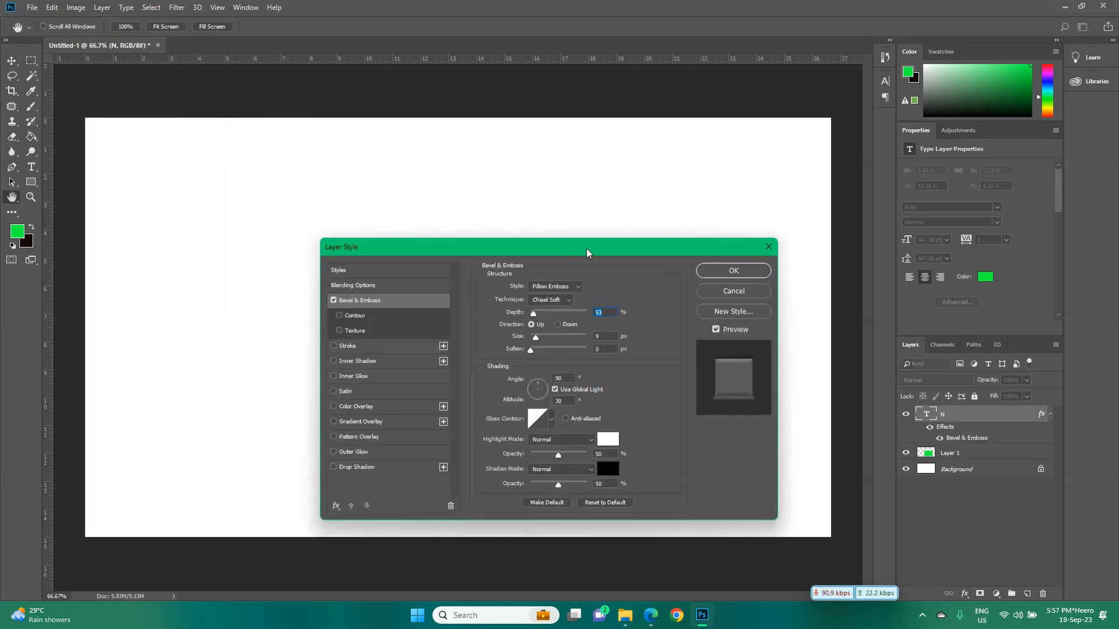
pyautogui.moveTo(586, 248); pyautogui.dragTo(296, 60)
pyautogui.click(282, 97)
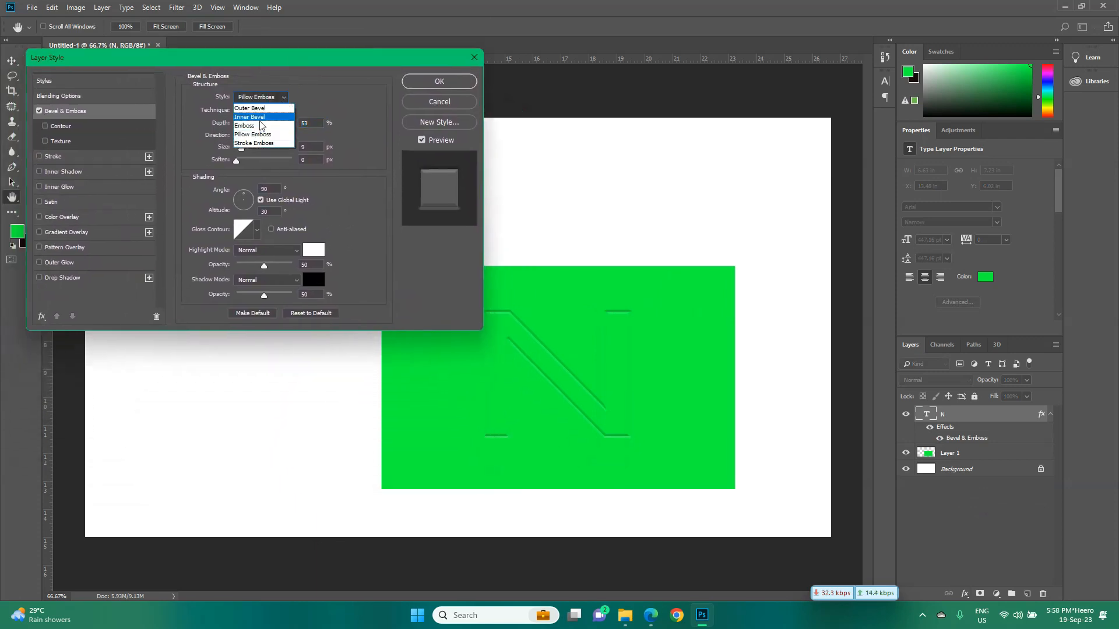
pyautogui.click(266, 136)
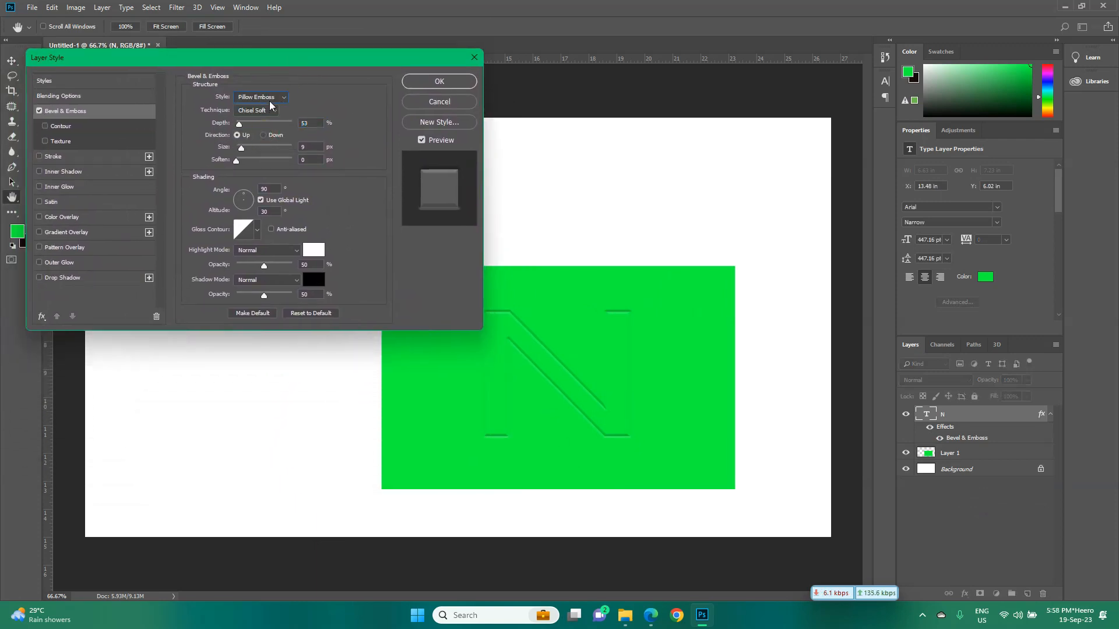
# Set the bevel's direction to Up, size to 24 px and depth to 209%, raise Soften slightly, and apply the effect.
pyautogui.click(263, 136)
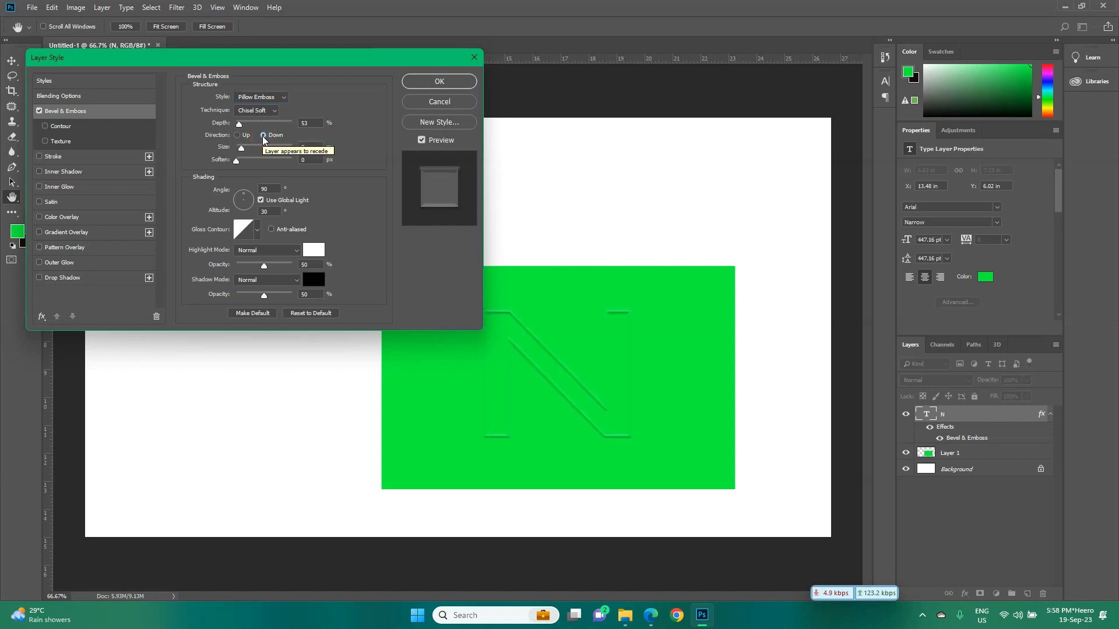
pyautogui.moveTo(242, 148); pyautogui.dragTo(246, 150)
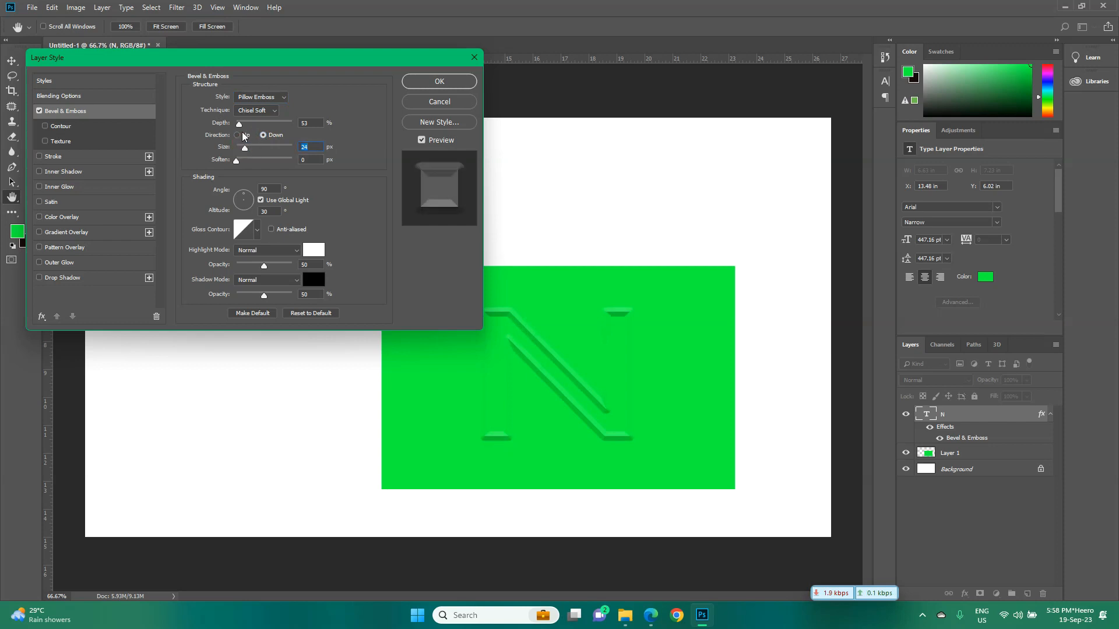
pyautogui.click(238, 135)
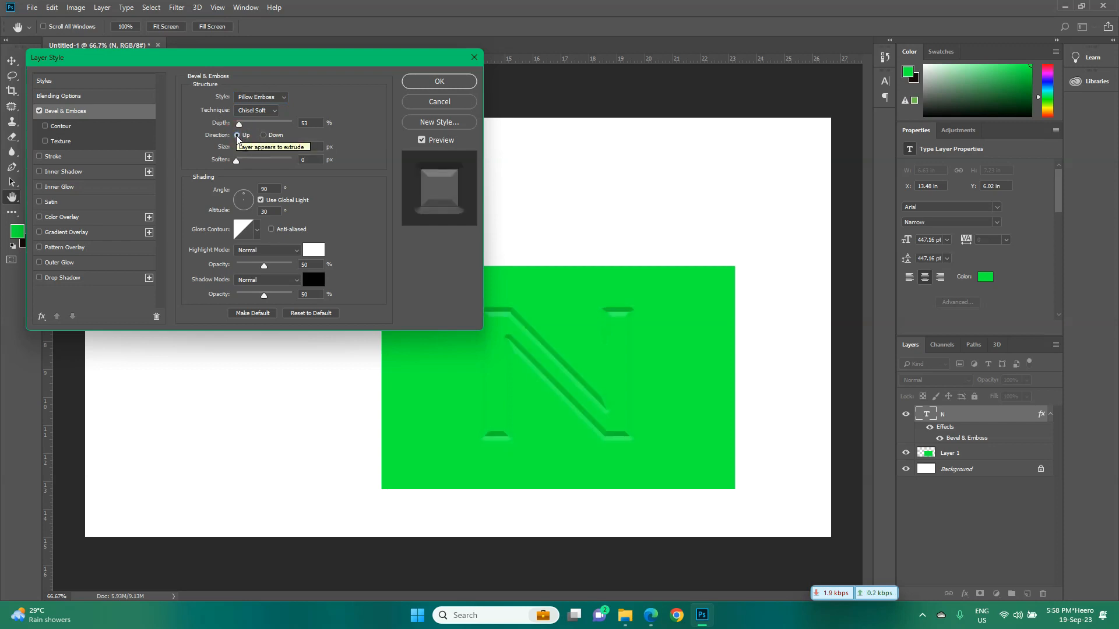
pyautogui.moveTo(240, 124); pyautogui.dragTo(247, 123)
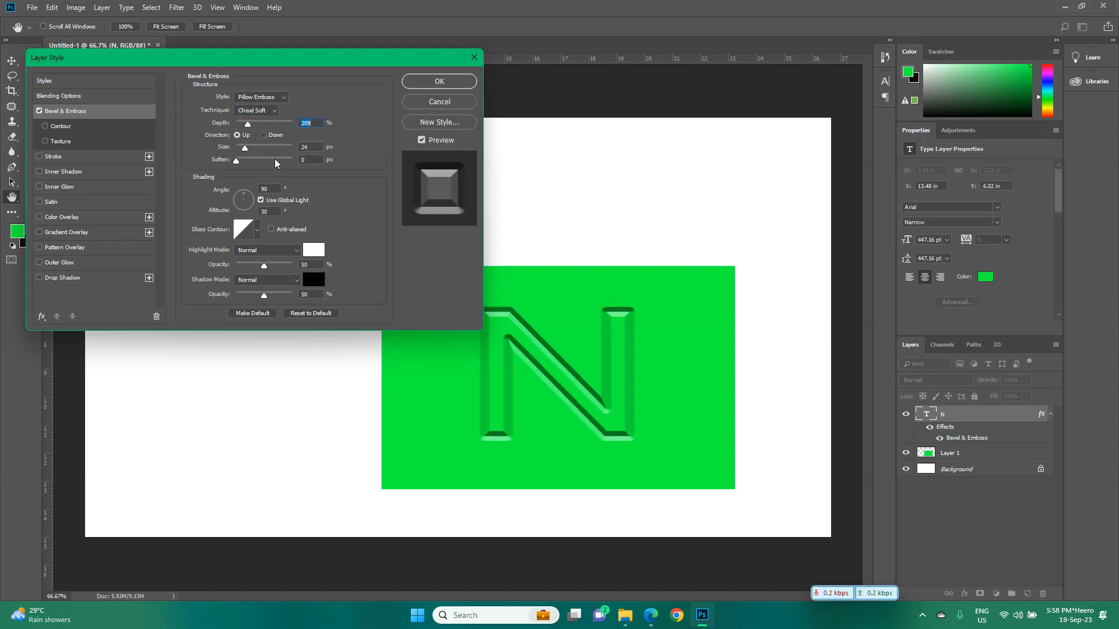
pyautogui.moveTo(237, 162); pyautogui.dragTo(240, 163)
pyautogui.click(449, 82)
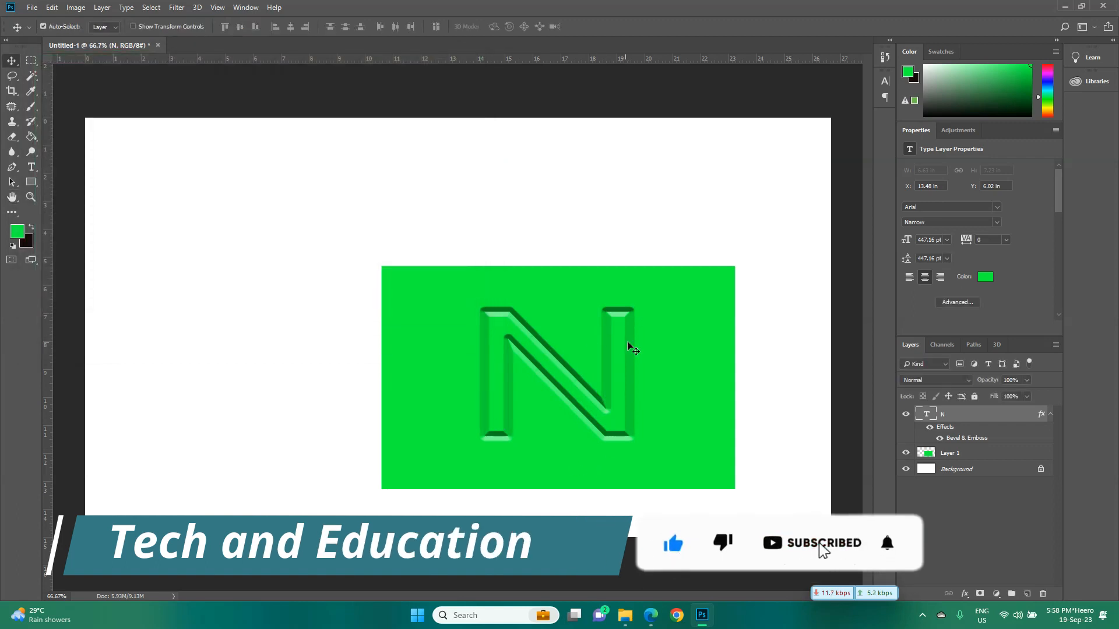